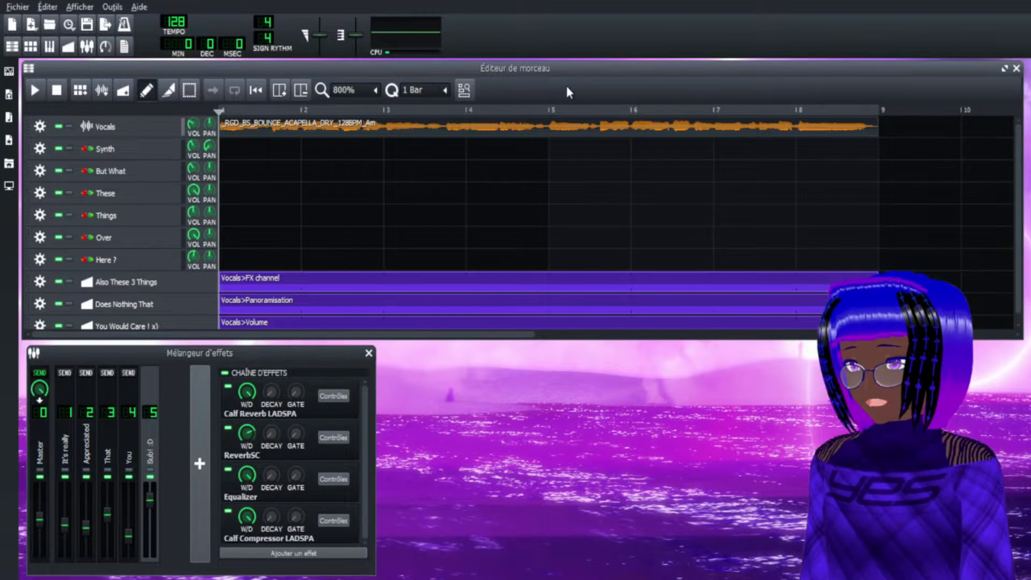
- Play and stop the song, toggle the Instrument Plugins sidebar, and solo the Synth track
key(space)
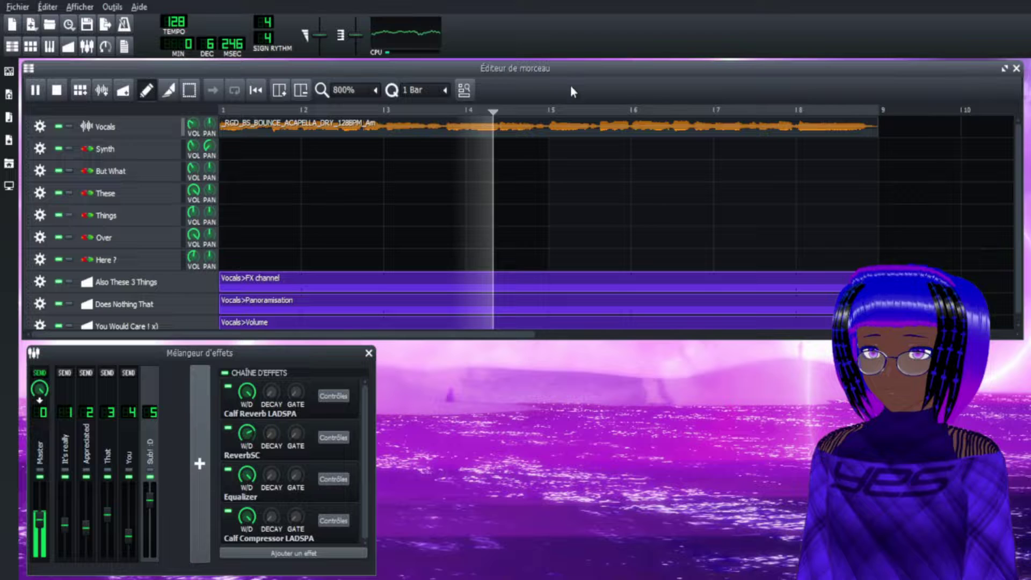
key(space)
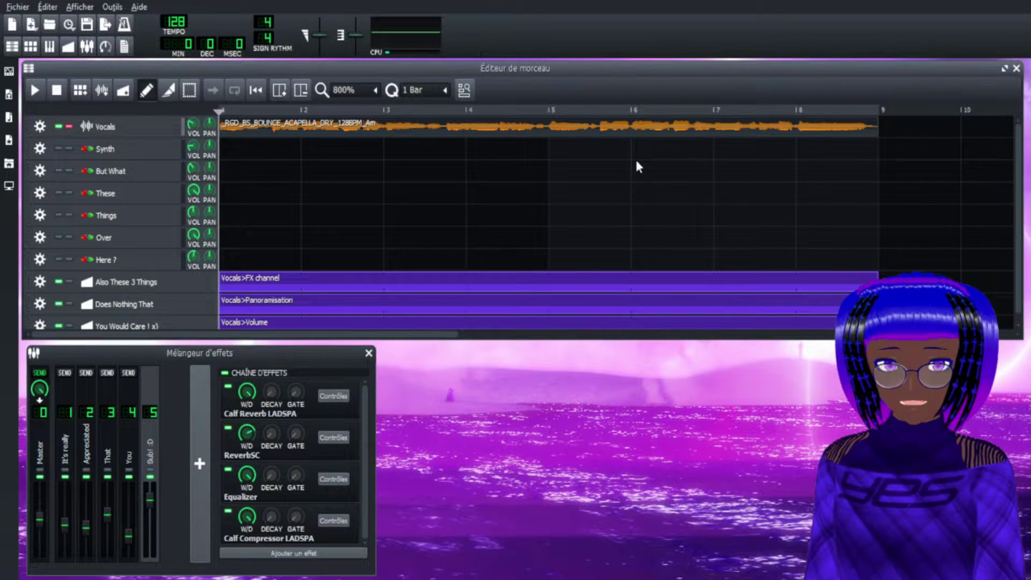
click(9, 72)
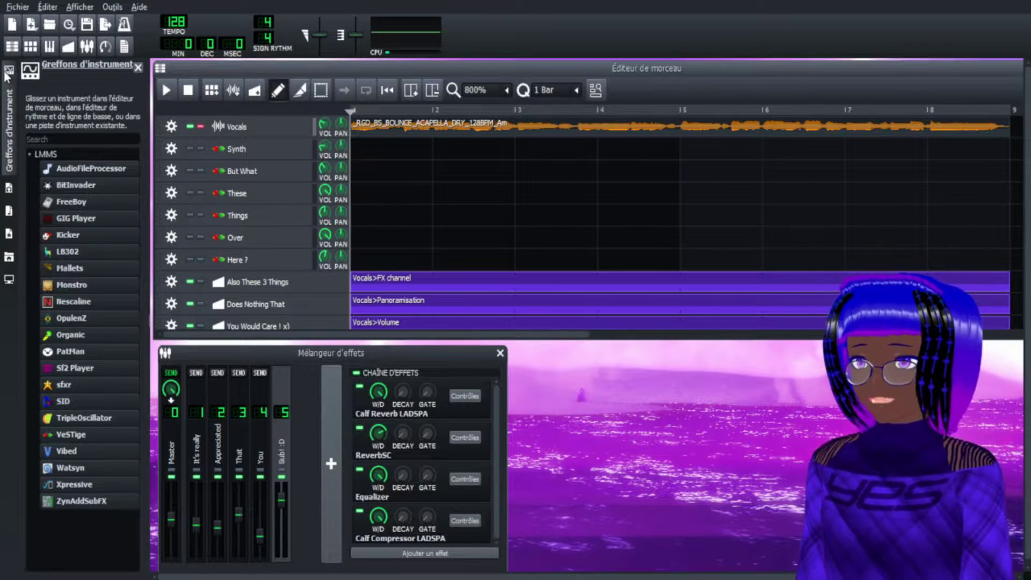
click(6, 73)
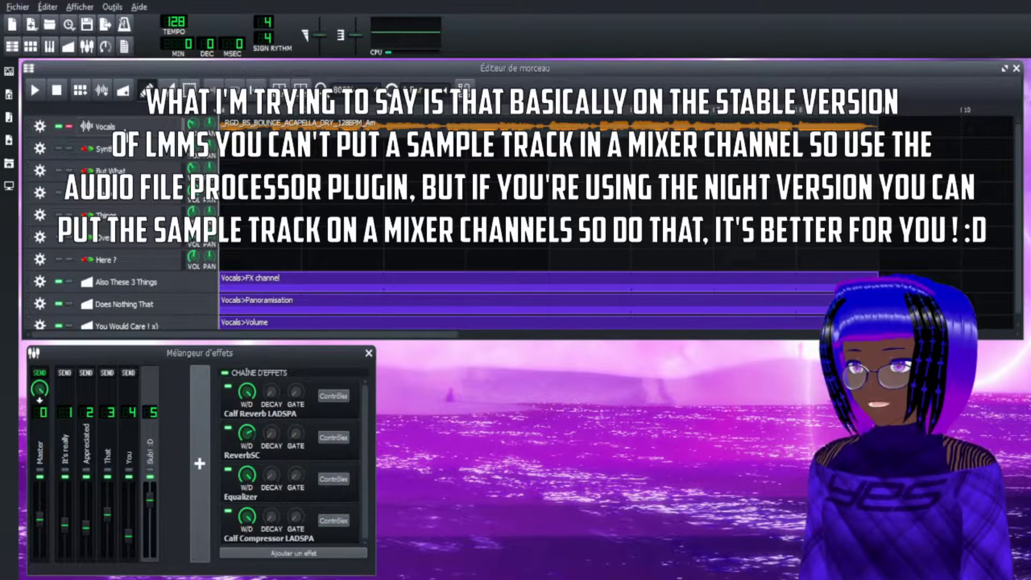
click(69, 148)
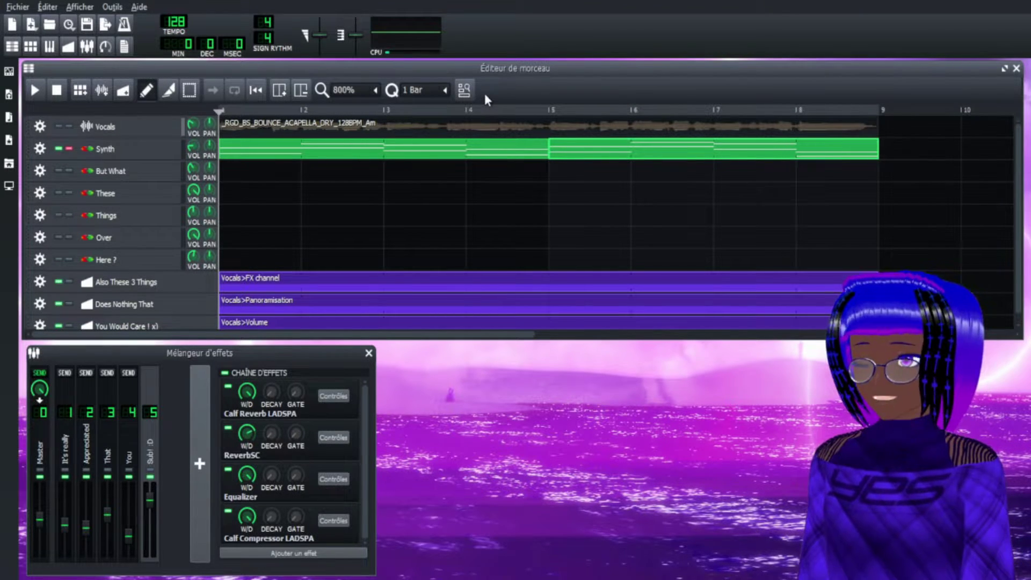
key(space)
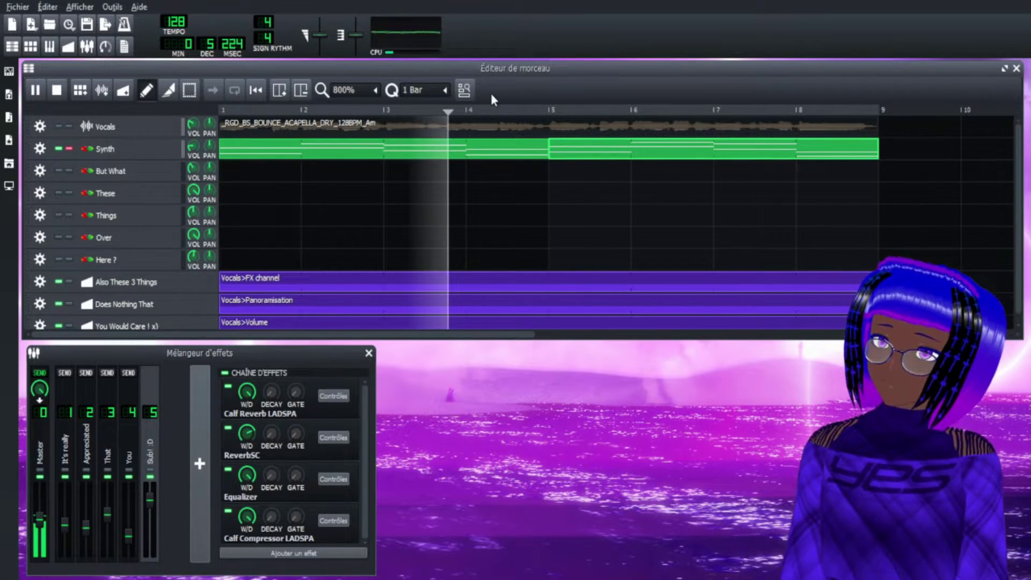
- Stop playback and close the Vocals track window after routing it to FX channel 6
key(space)
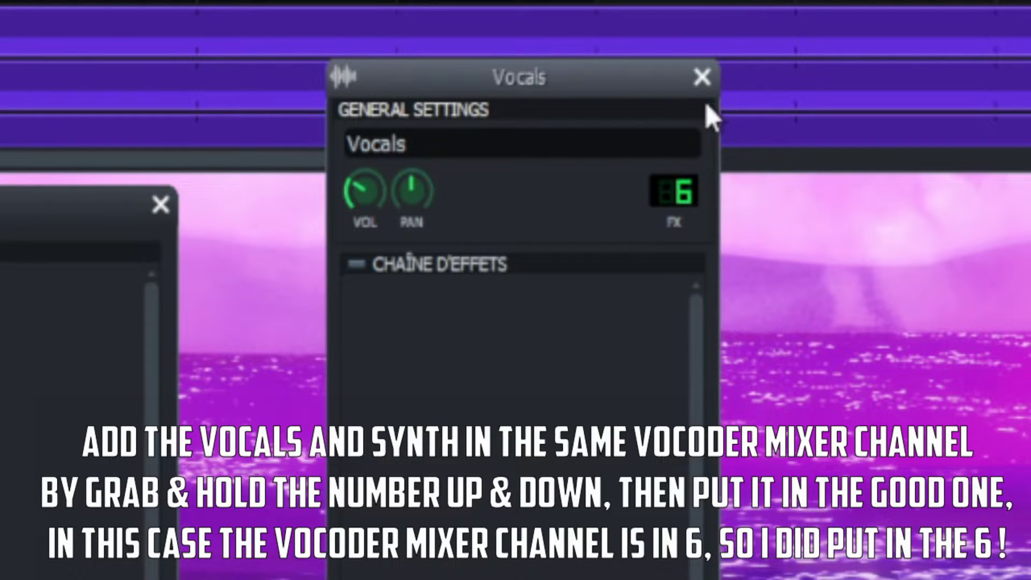
click(704, 81)
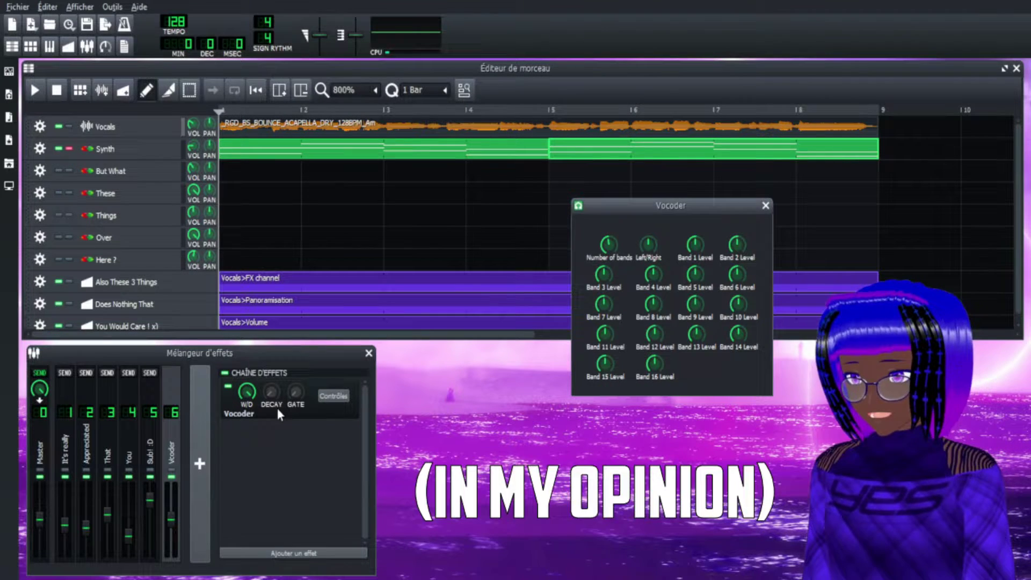
- Replace the Vocoder effect with TAL-Vocoder-2, enabling left-carrier, right-modulator input mode
right_click(277, 407)
click(283, 476)
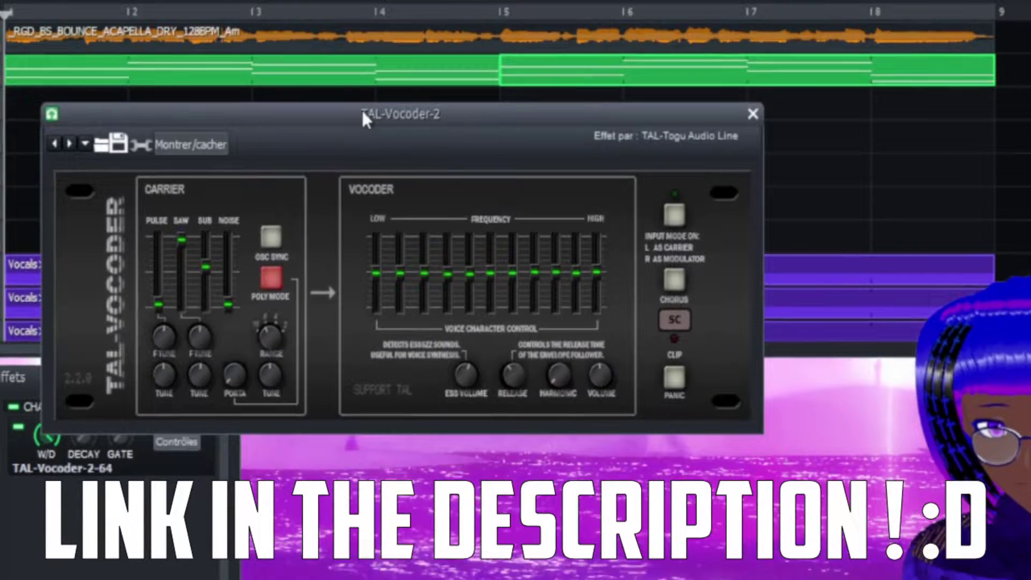
drag(362, 108, 560, 89)
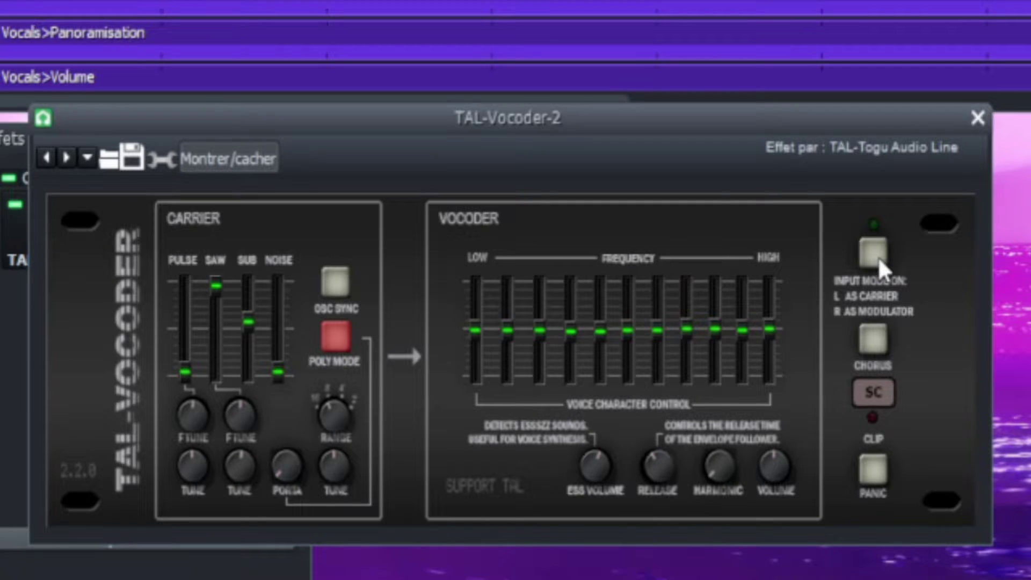
click(878, 256)
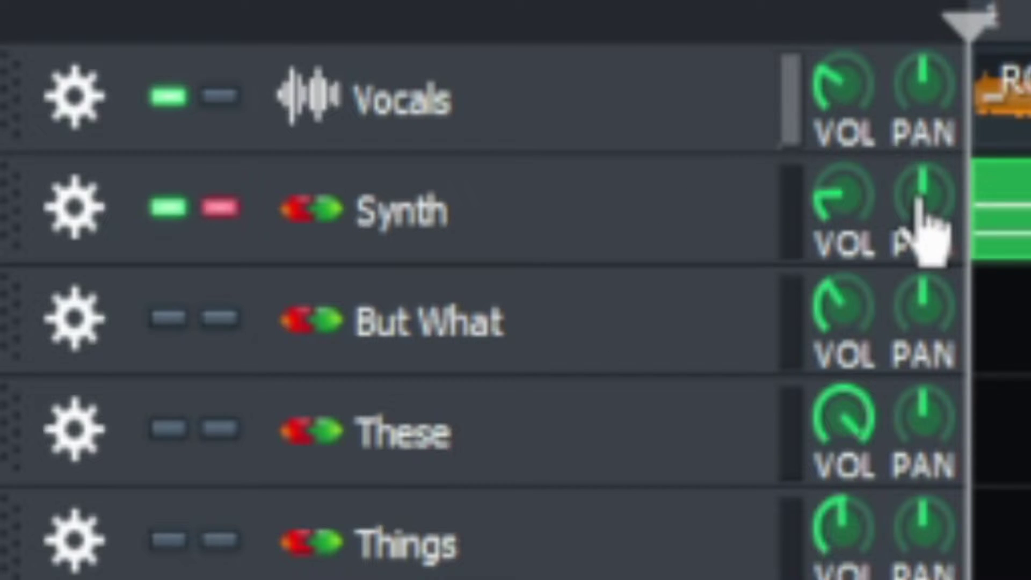
- Adjust the Vocals and Synth PAN knobs so the two tracks sit on opposite sides
drag(924, 194, 923, 211)
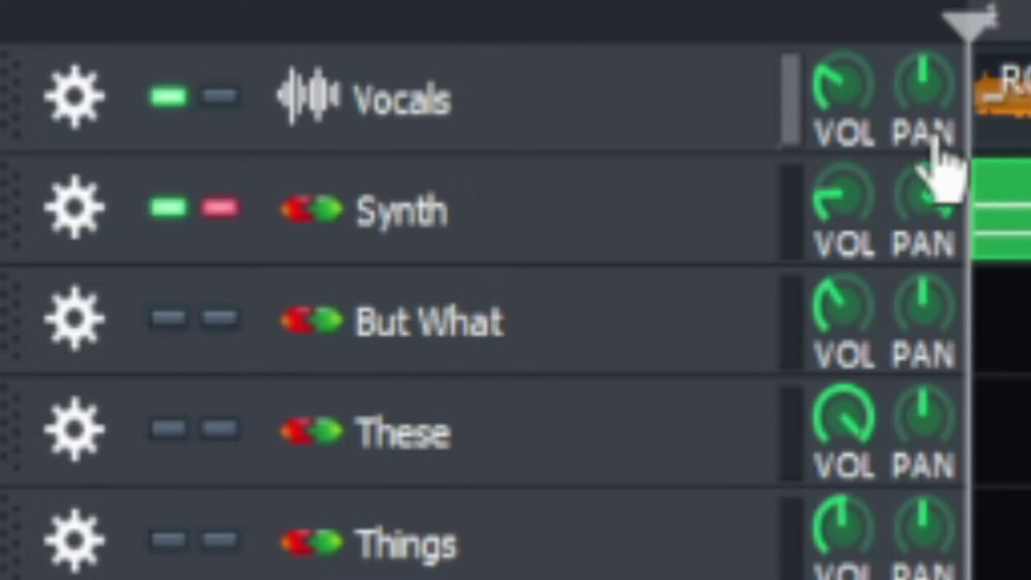
drag(934, 145, 930, 193)
drag(924, 85, 924, 64)
drag(924, 198, 924, 214)
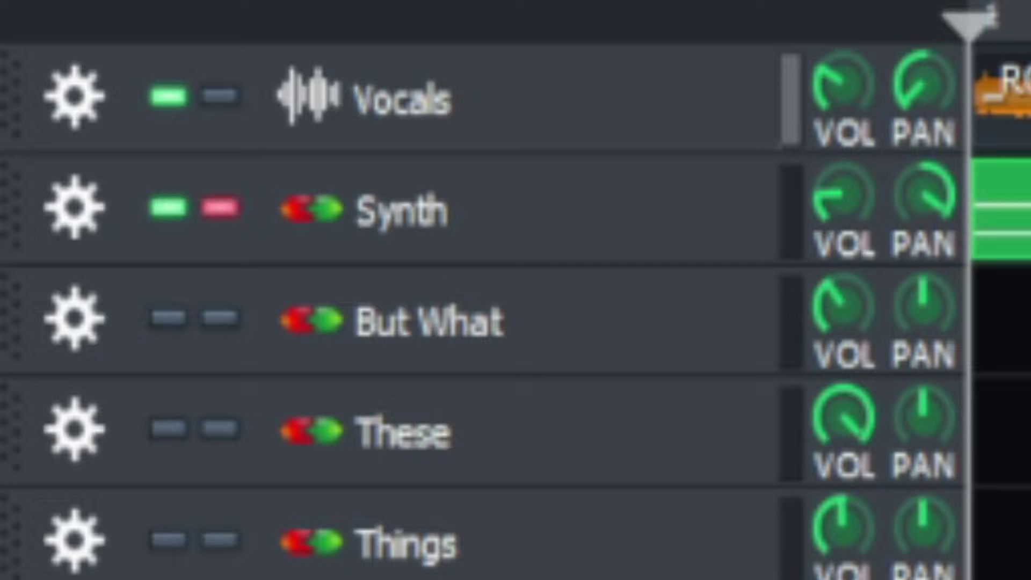